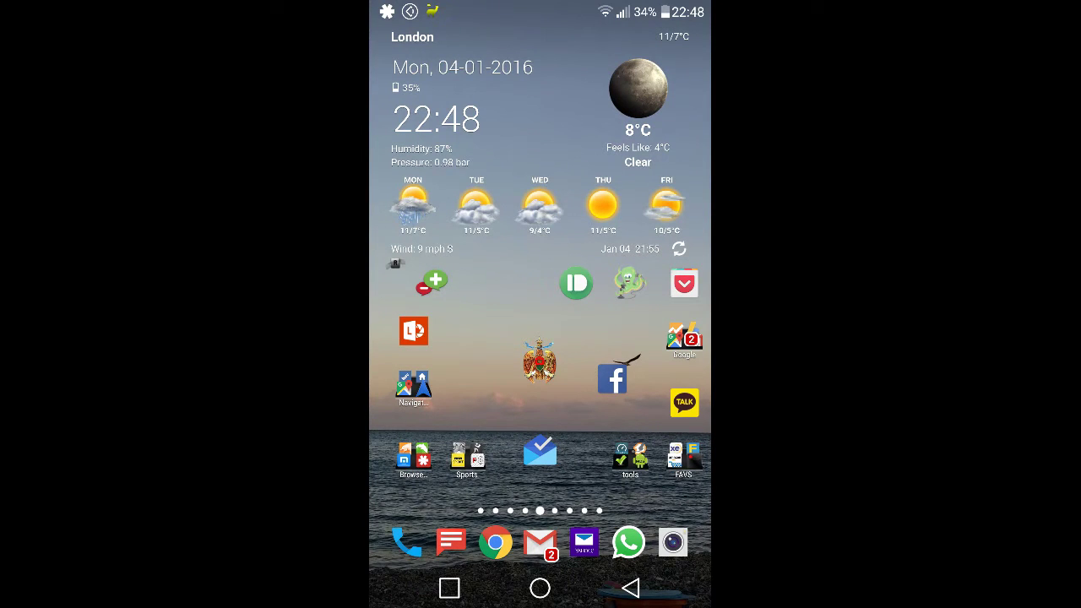
pyautogui.scroll(-3, 541, 338)
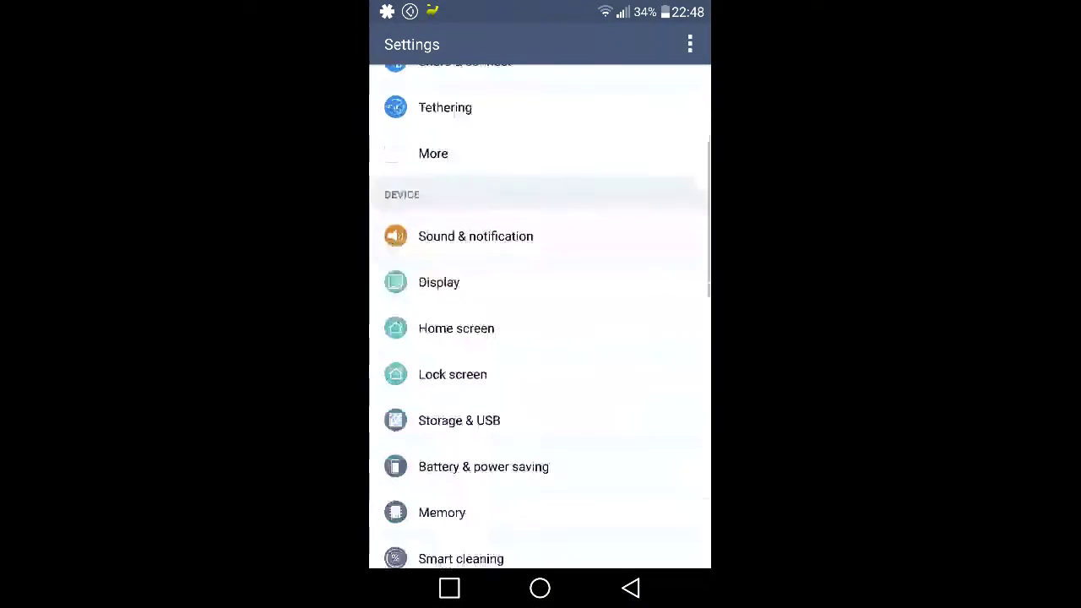
pyautogui.scroll(-10, 540, 338)
pyautogui.click(473, 545)
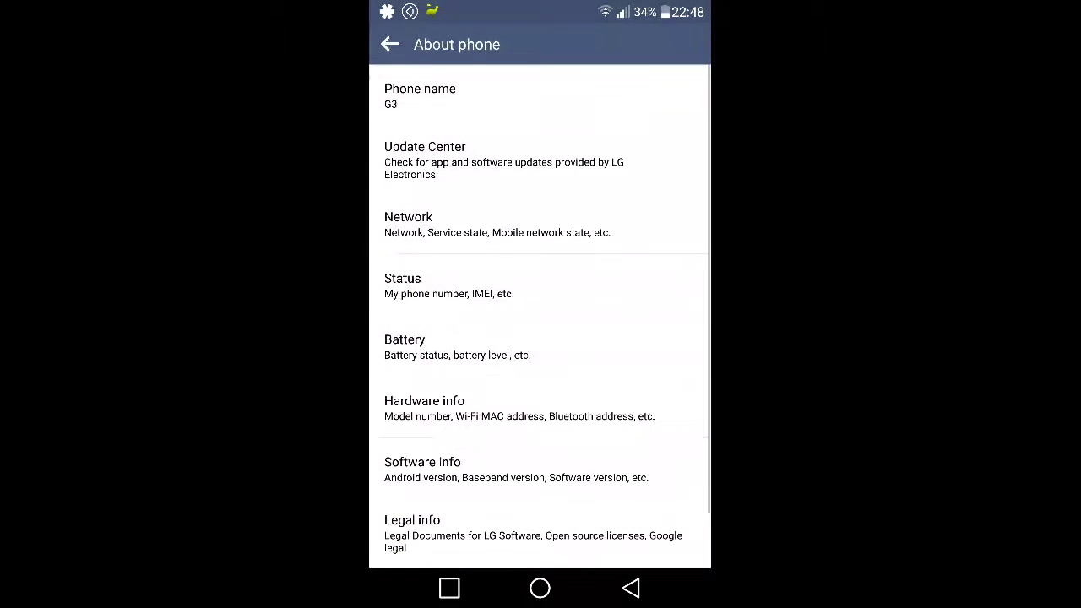
pyautogui.click(473, 470)
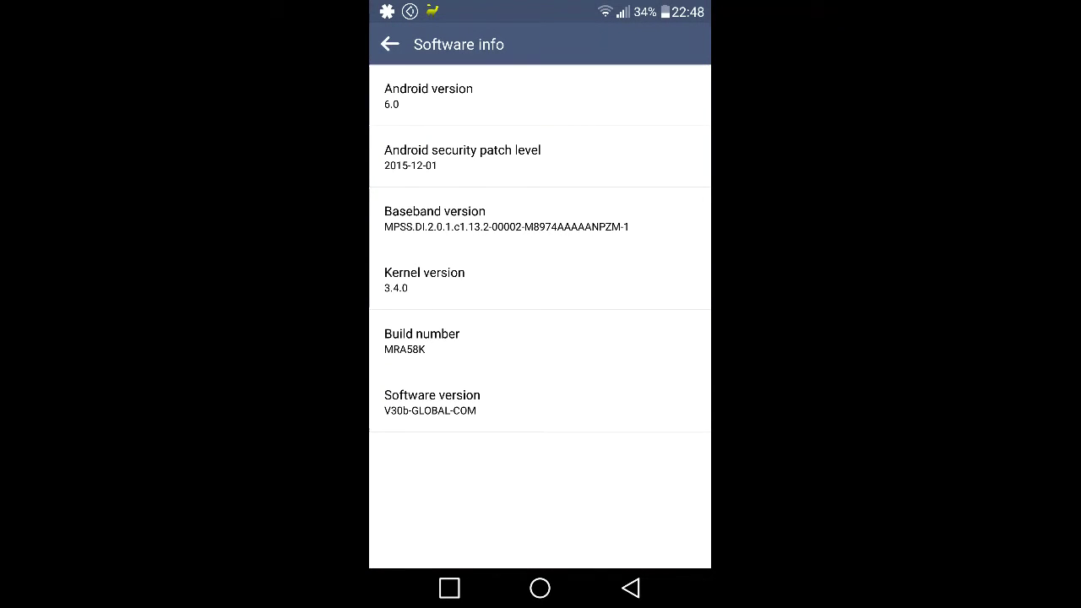
pyautogui.click(630, 588)
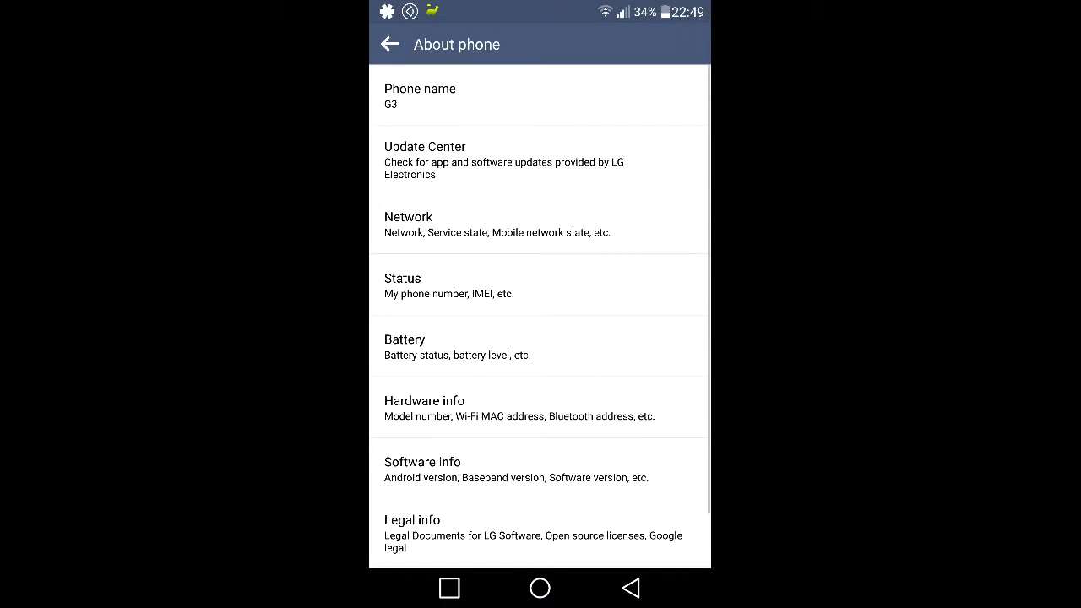
pyautogui.click(630, 588)
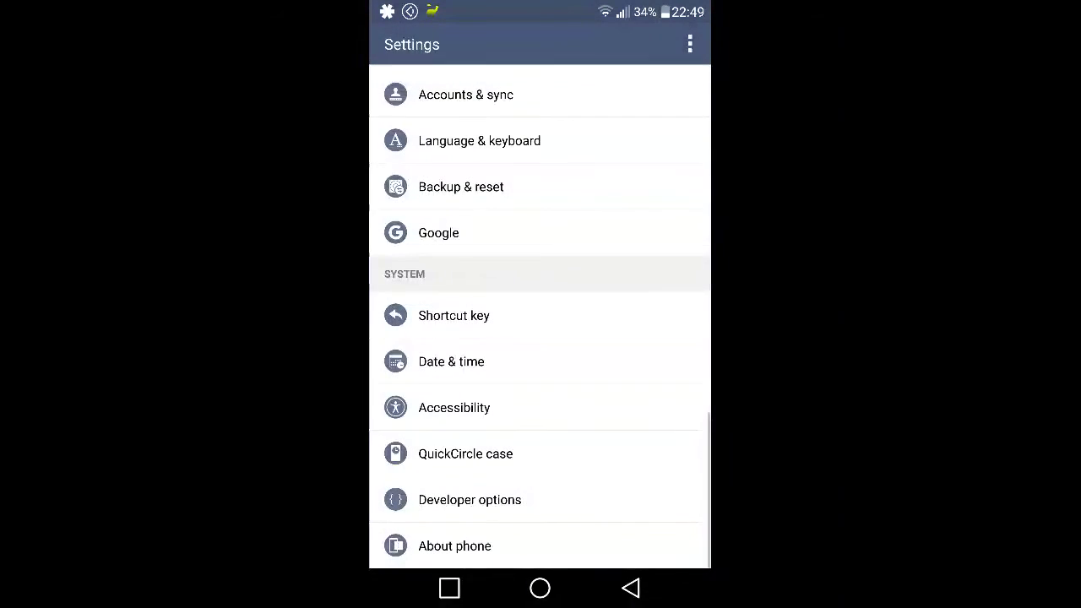
pyautogui.click(630, 588)
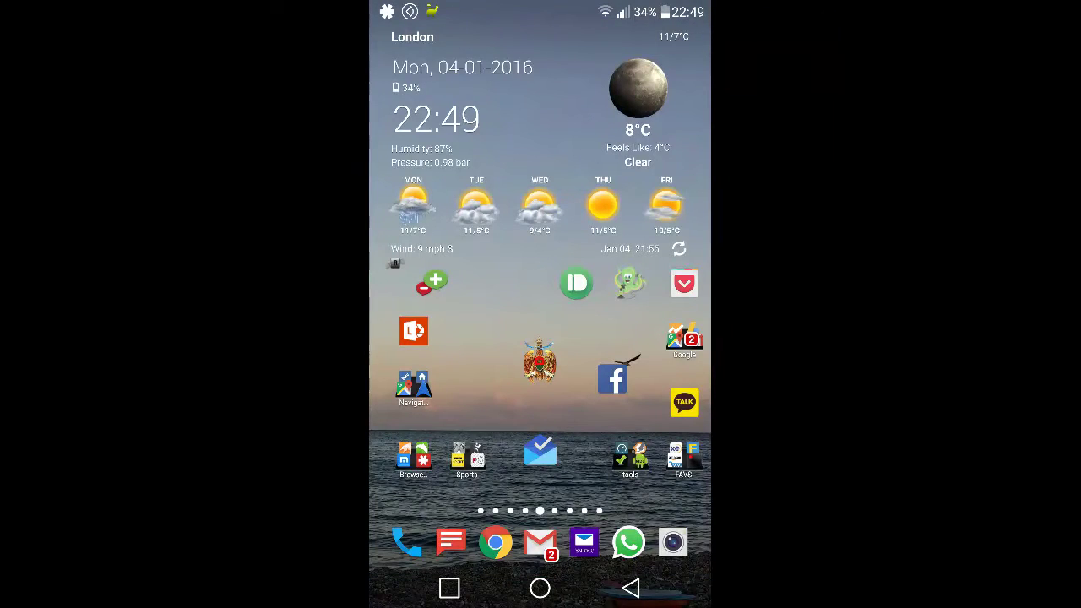
# Switch back to ES File Explorer Pro from the Recent apps overview.
pyautogui.click(449, 588)
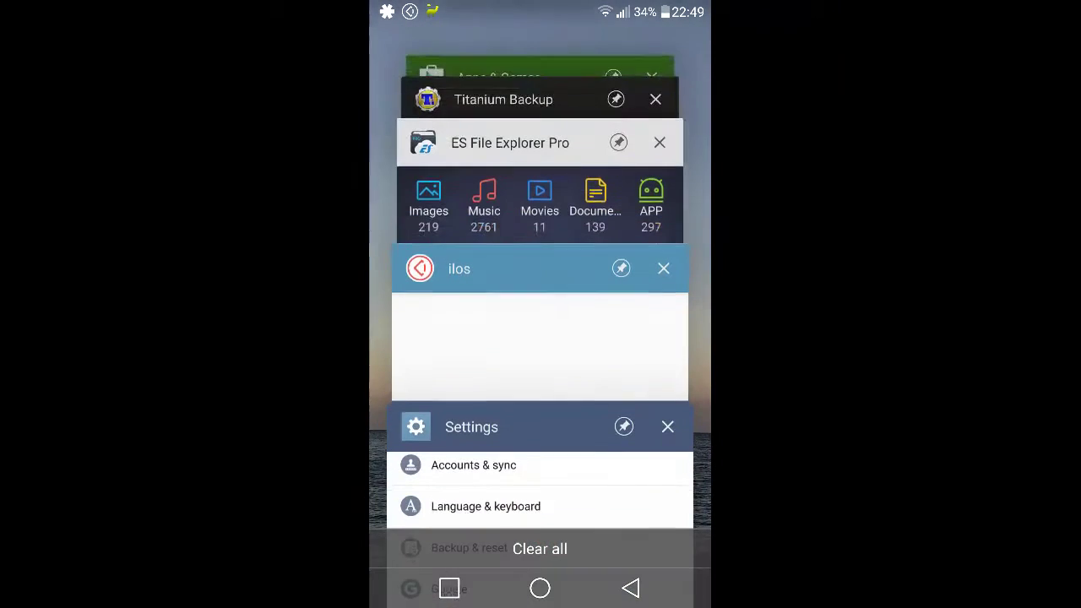
pyautogui.click(524, 202)
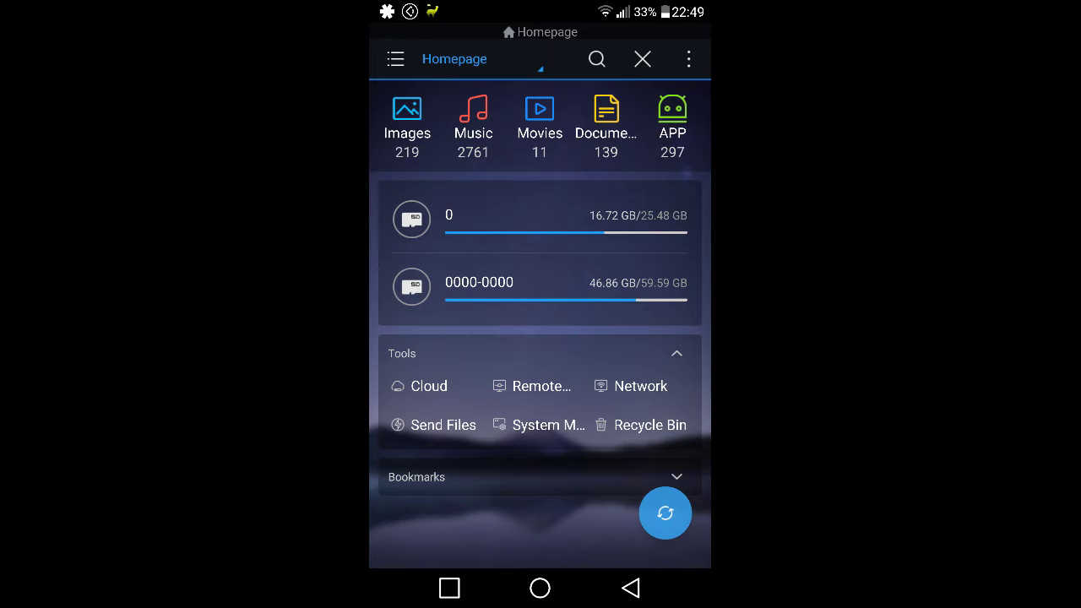
# Confirm the 0000-0000 test folder holds only test1.txt.tmp, then return to the storage root.
pyautogui.click(479, 283)
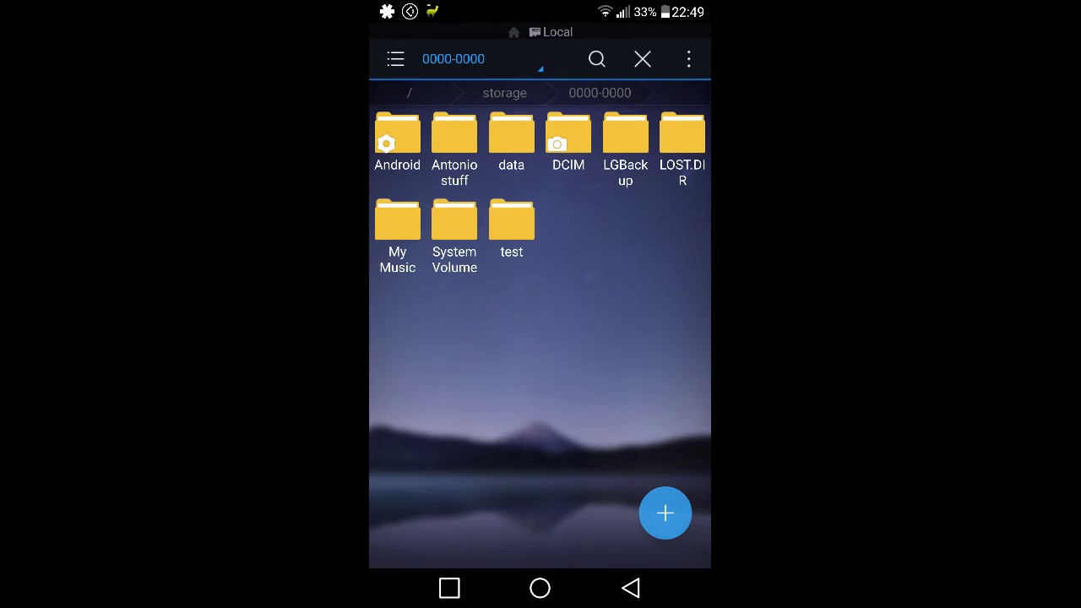
pyautogui.click(631, 588)
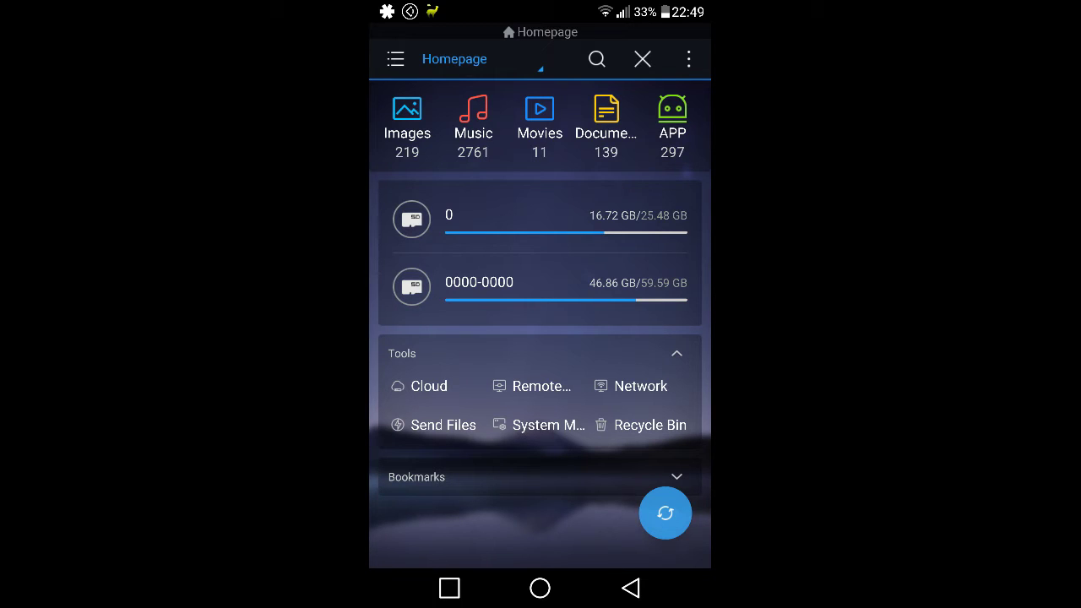
pyautogui.click(540, 285)
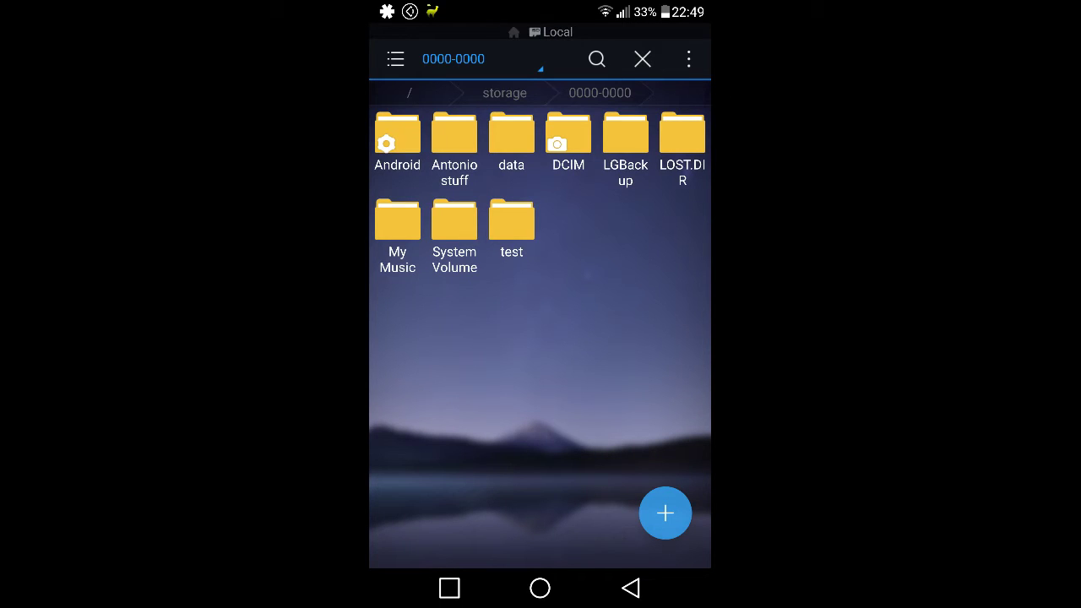
pyautogui.click(510, 221)
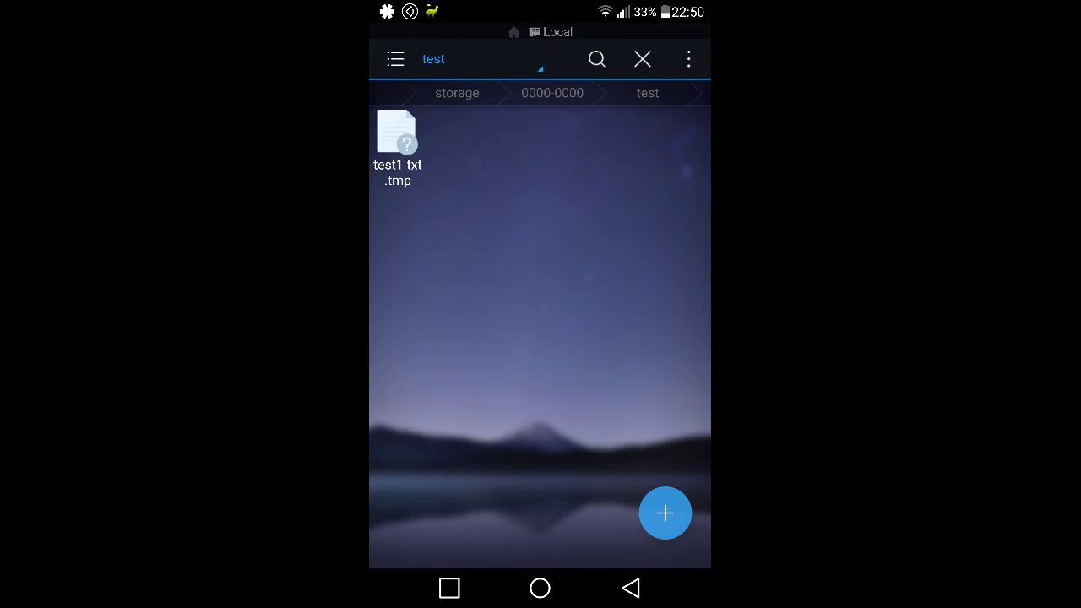
pyautogui.click(630, 587)
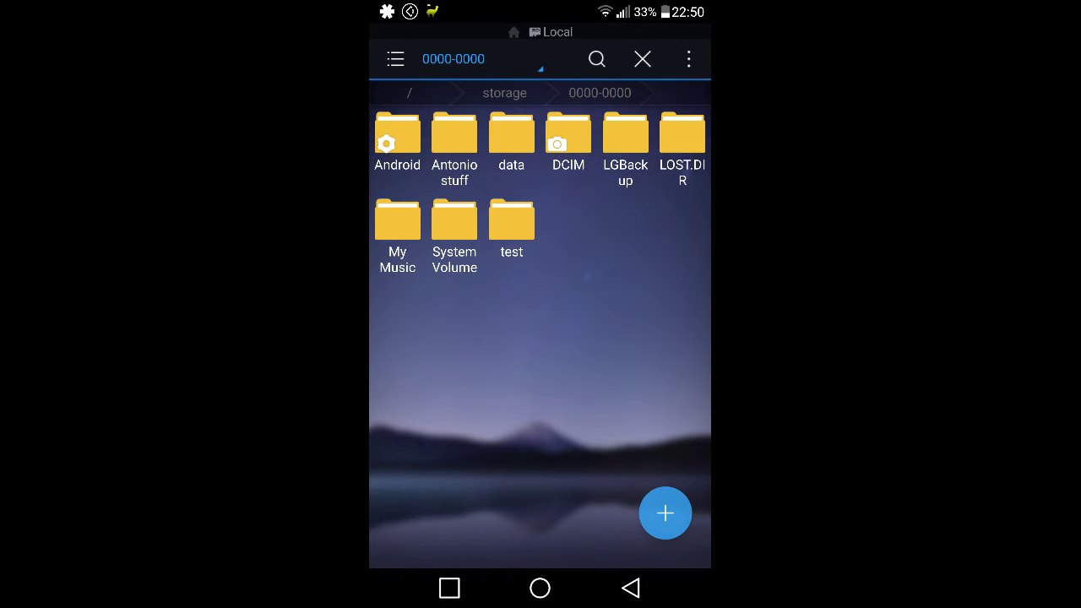
# Try password-encrypting the 0000-0000 test folder with encrypted file names; it fails with permission denied.
pyautogui.click(510, 222)
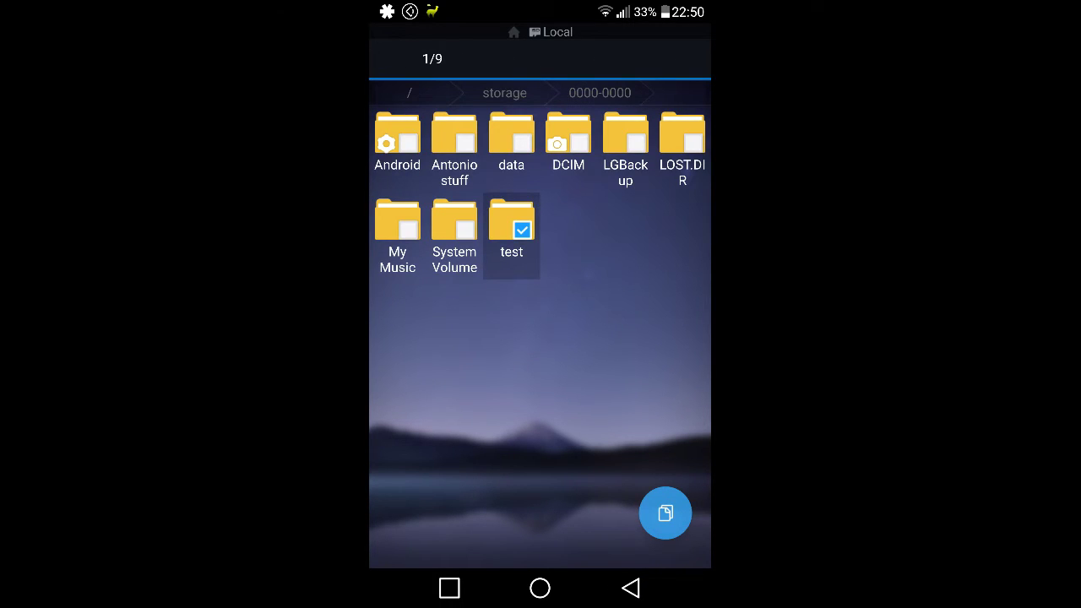
pyautogui.click(688, 58)
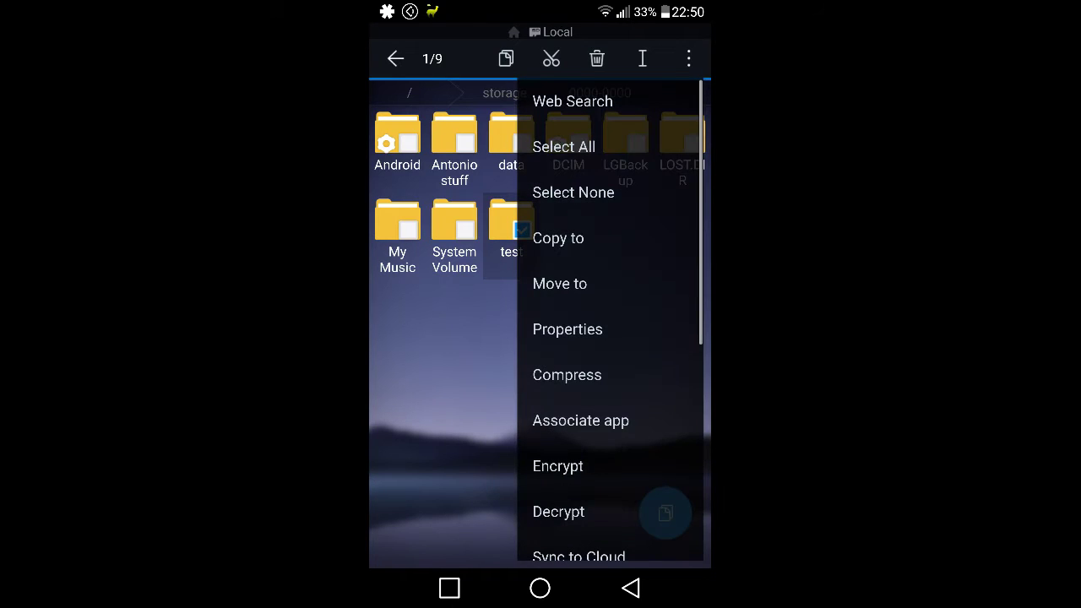
pyautogui.scroll(-2, 608, 338)
pyautogui.click(557, 374)
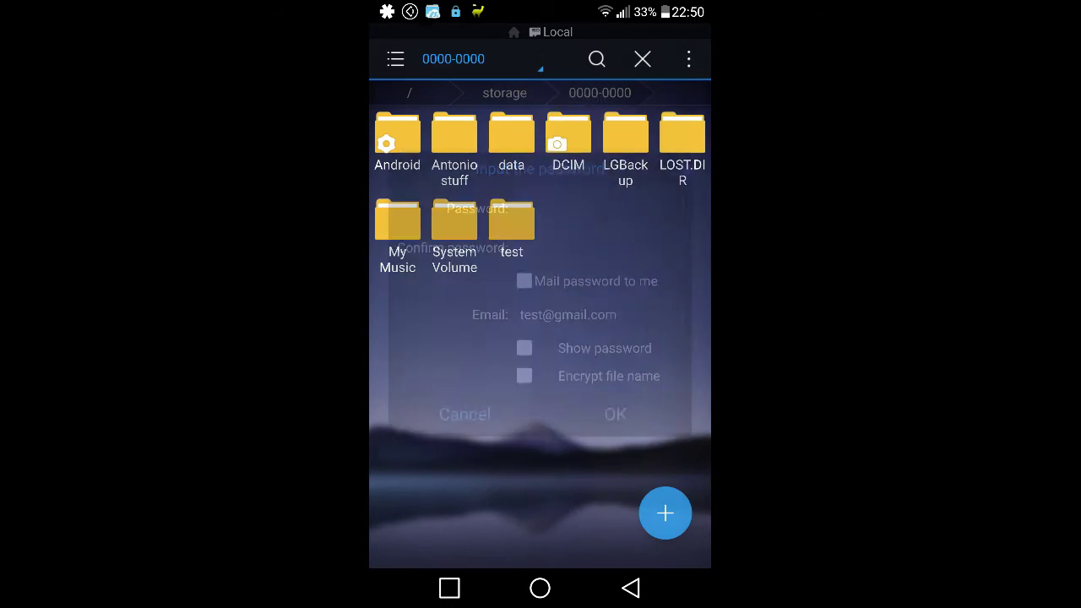
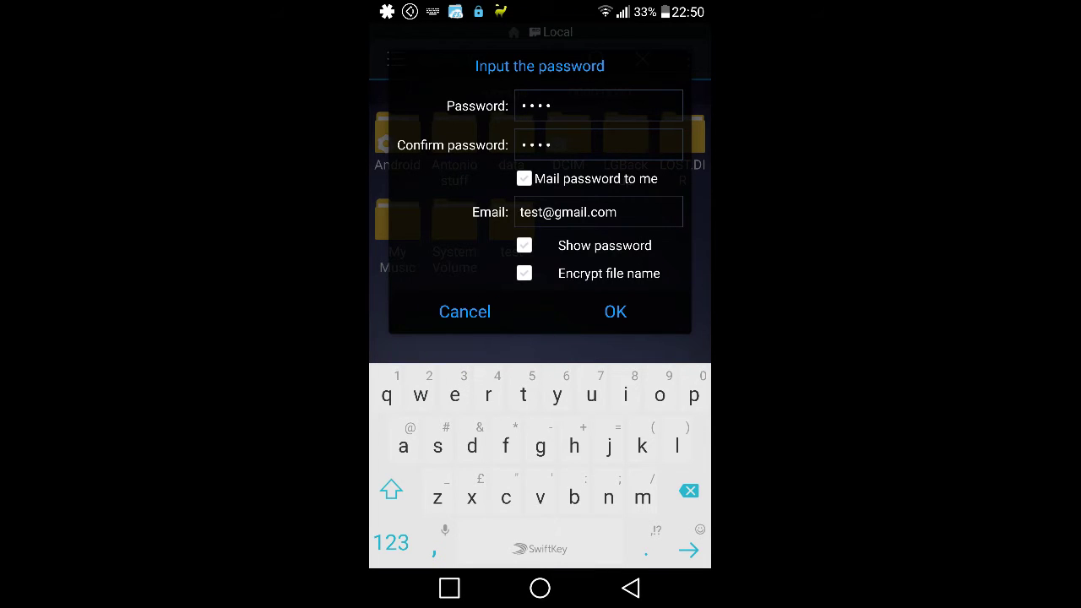
pyautogui.click(525, 245)
pyautogui.click(524, 272)
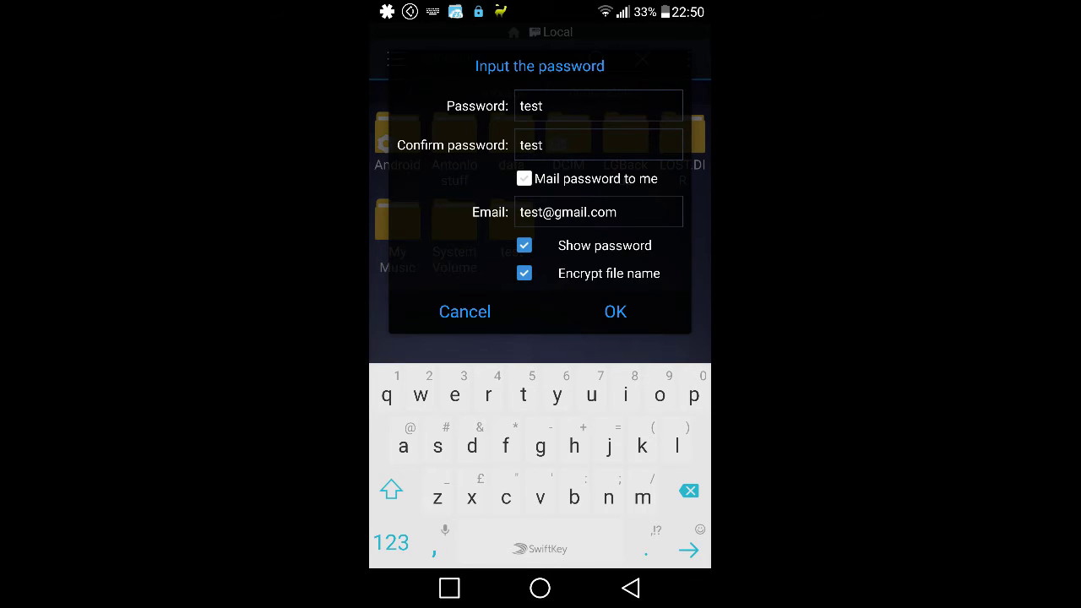
pyautogui.click(615, 312)
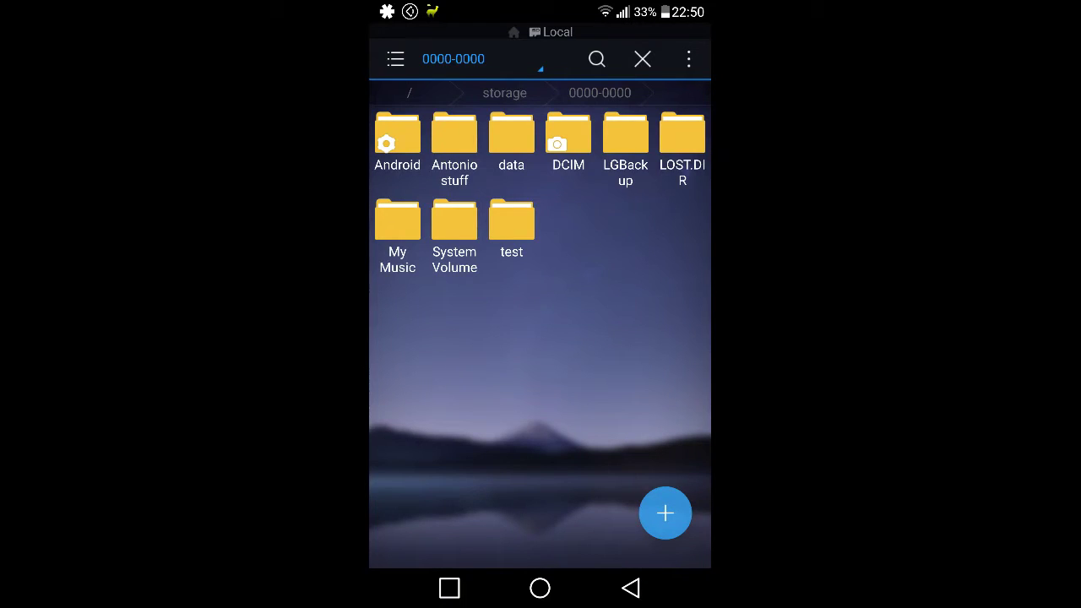
pyautogui.click(510, 223)
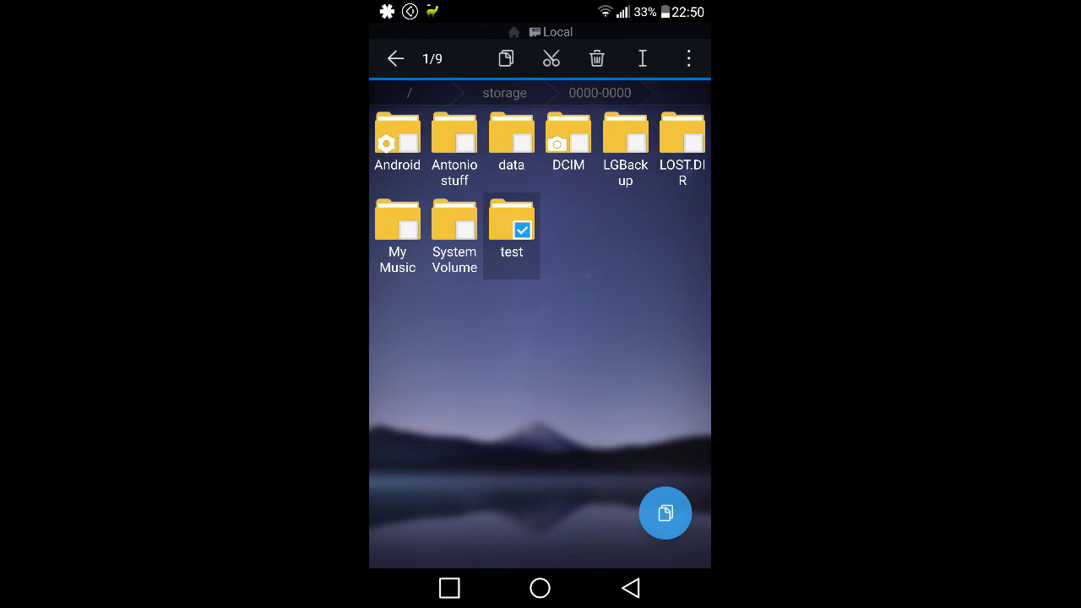
# Copy the test folder into the LG G3 stuff folder on internal storage 0.
pyautogui.click(505, 58)
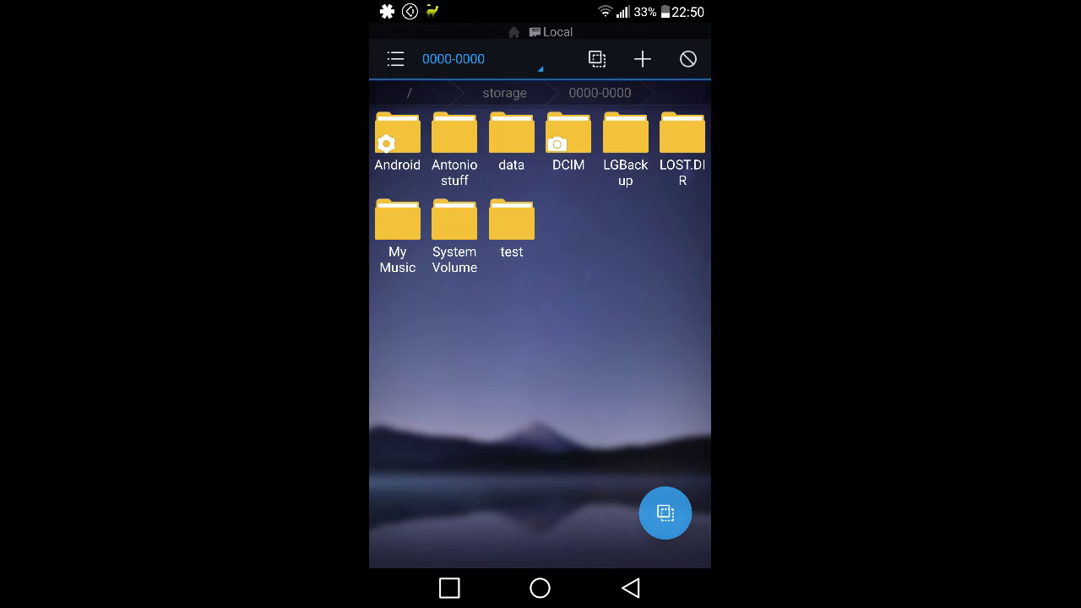
pyautogui.click(513, 31)
pyautogui.click(507, 215)
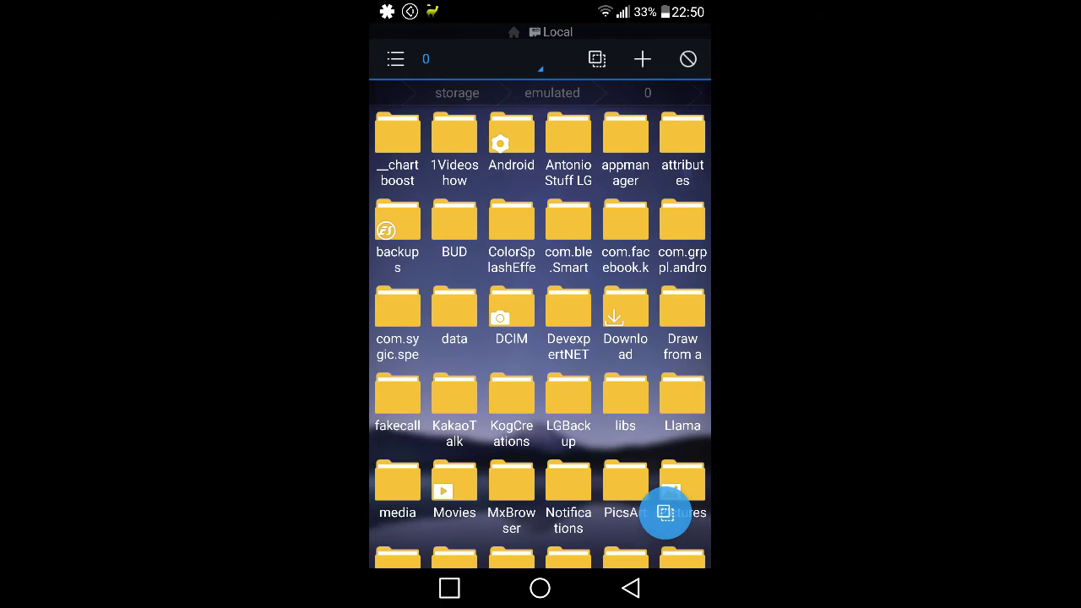
pyautogui.scroll(-5, 539, 324)
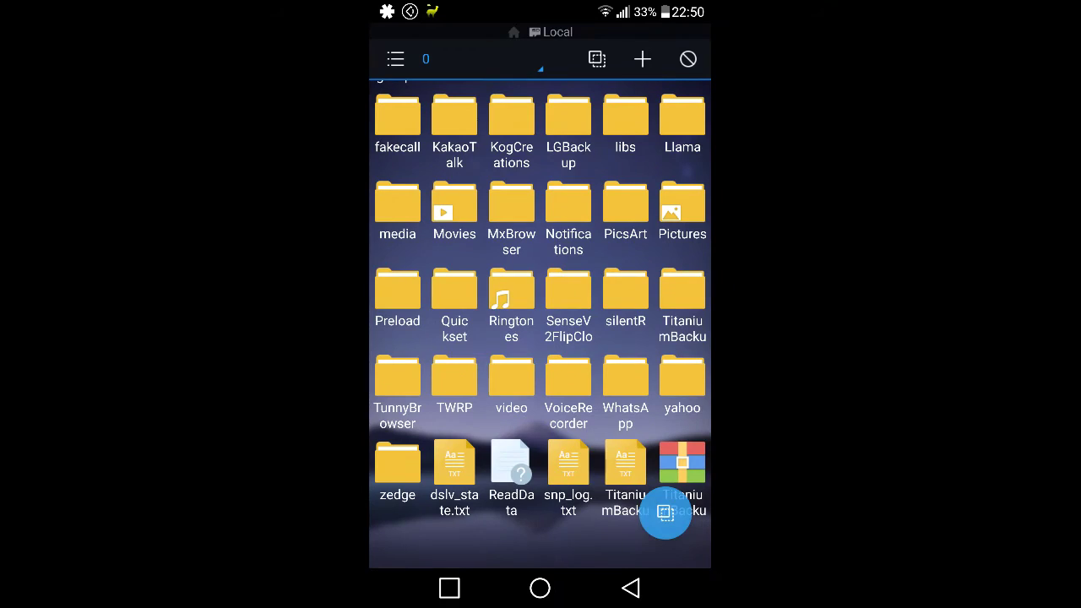
pyautogui.scroll(2, 540, 321)
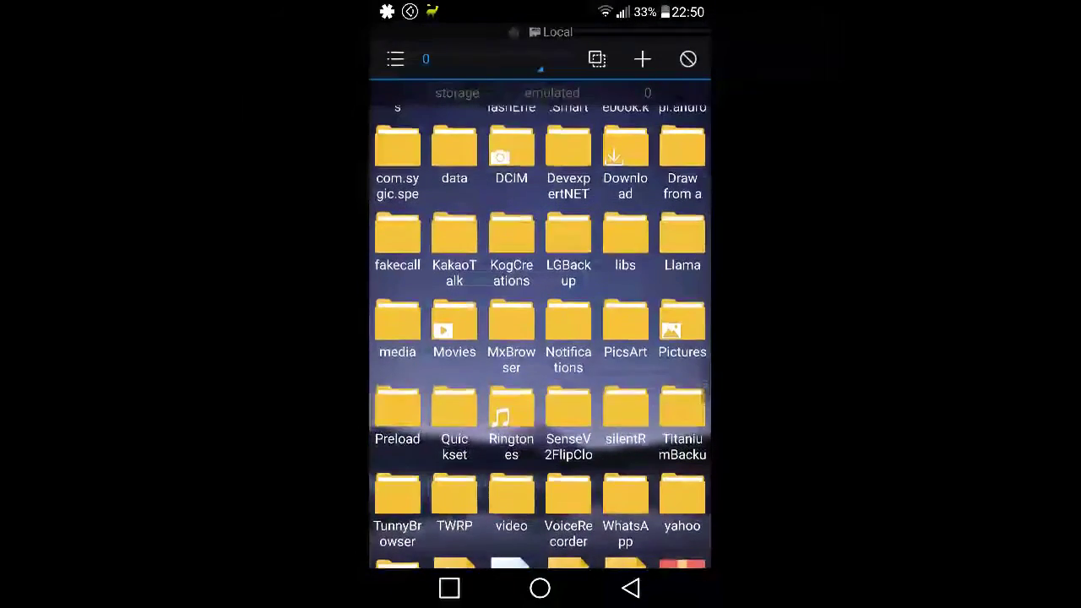
pyautogui.scroll(3, 541, 338)
pyautogui.click(567, 165)
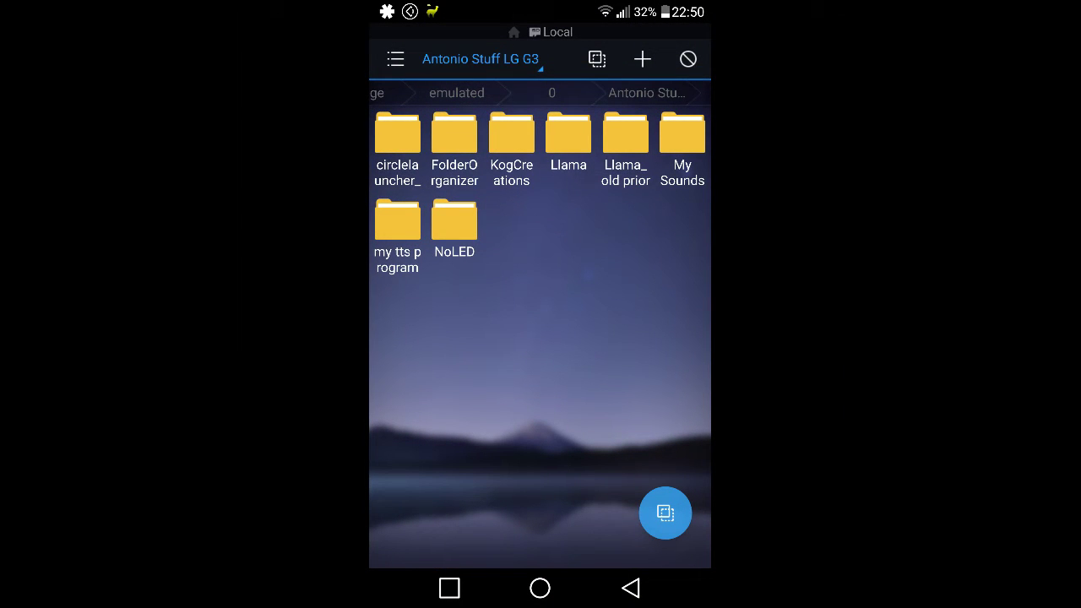
pyautogui.scroll(-1, 540, 321)
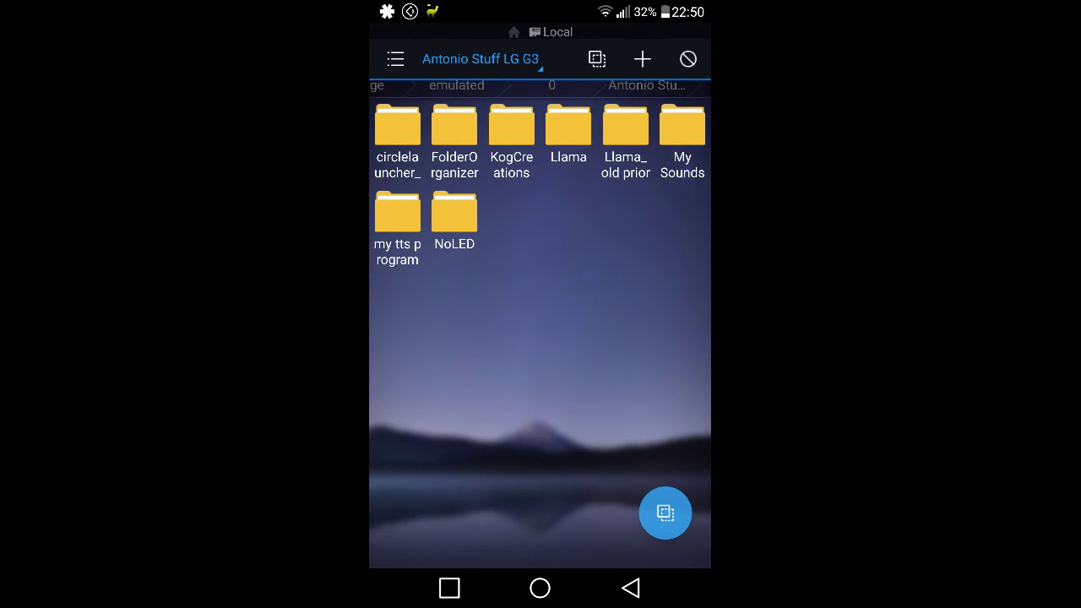
pyautogui.click(597, 59)
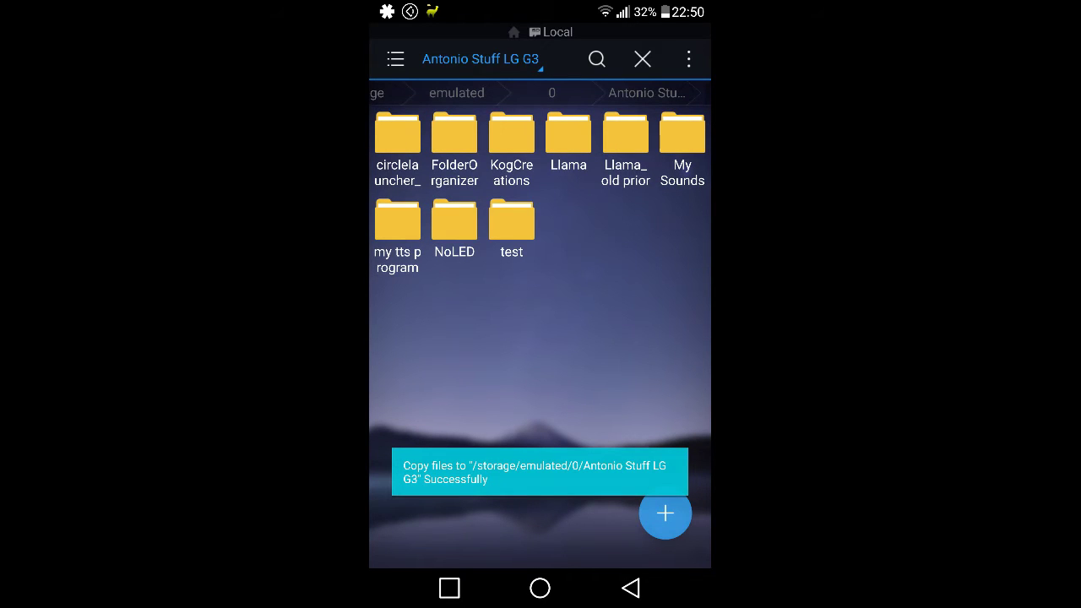
# Start encrypting the pasted test folder from its more-actions menu.
pyautogui.click(511, 224)
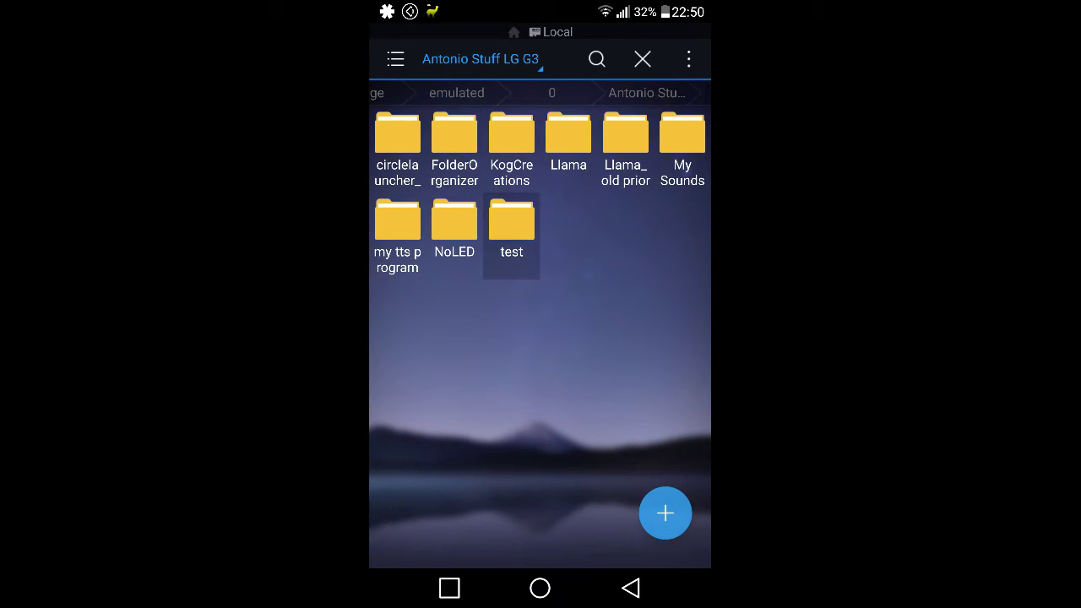
pyautogui.click(688, 58)
pyautogui.scroll(-2, 609, 321)
pyautogui.click(557, 353)
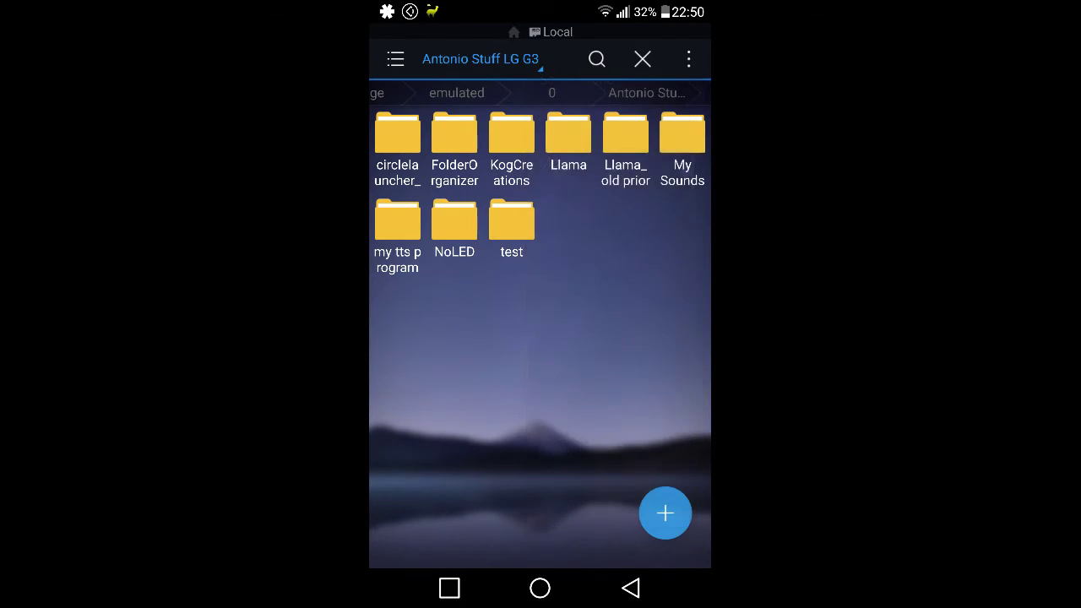
# Encrypt the copied test folder with a password and encrypted file names, mailing off, then open it.
pyautogui.write('t')
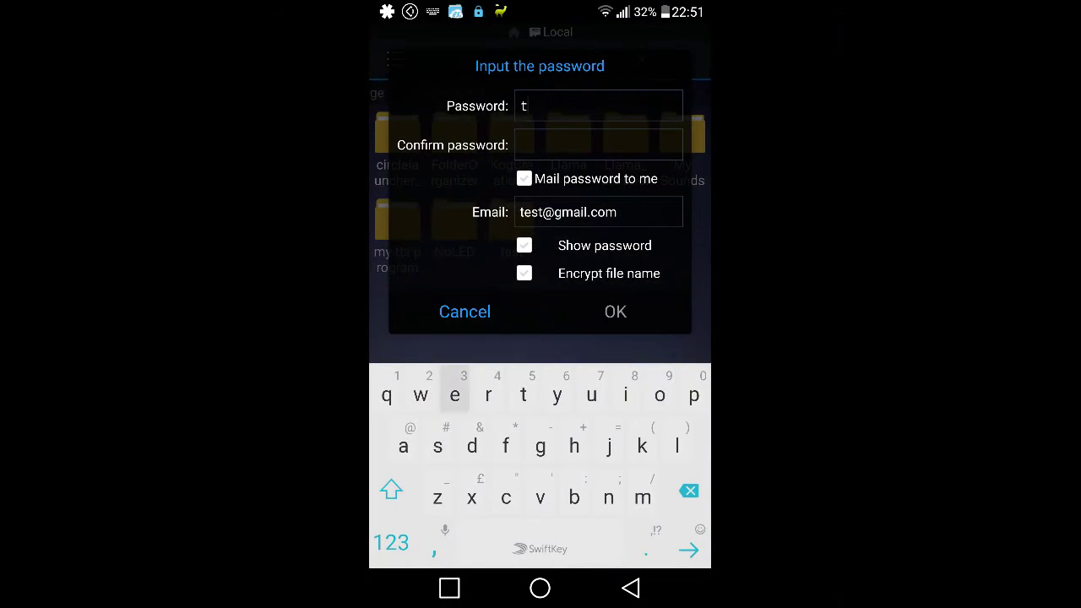
pyautogui.write('est')
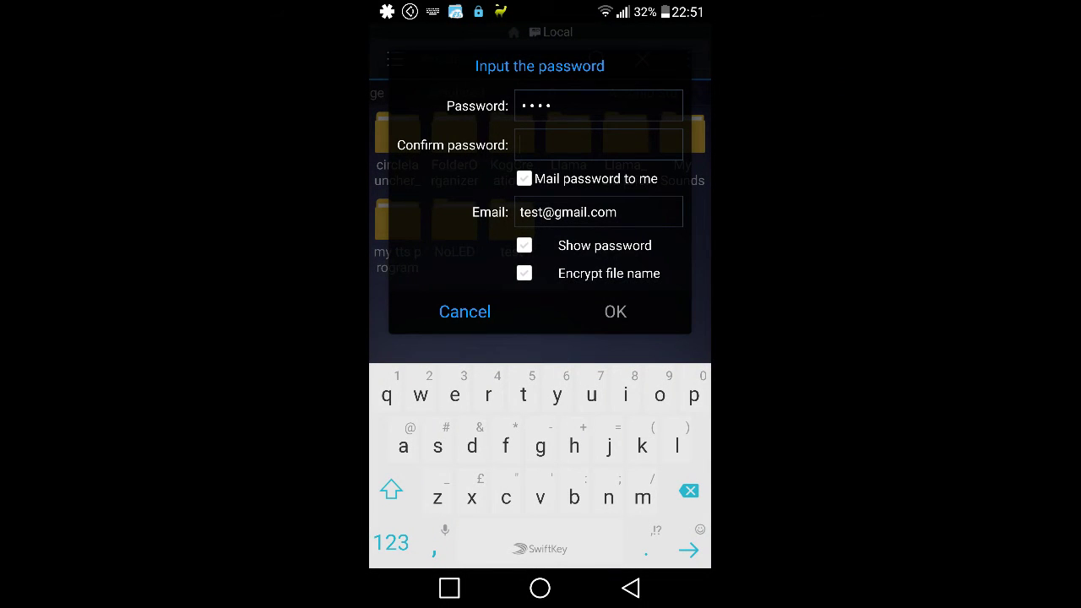
pyautogui.write('test')
pyautogui.click(524, 178)
pyautogui.click(524, 245)
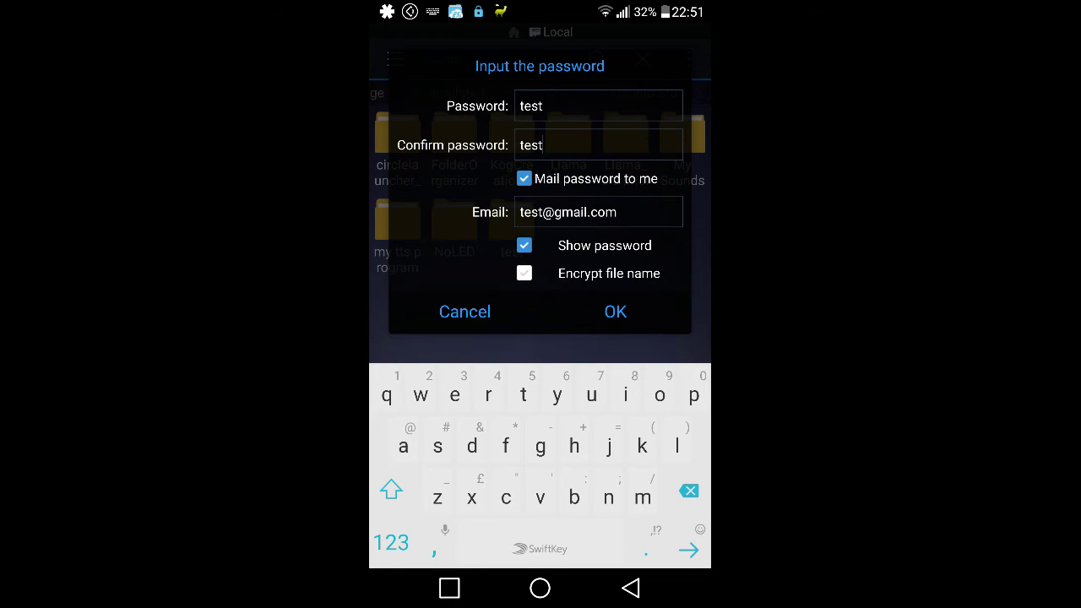
pyautogui.click(523, 272)
pyautogui.click(524, 178)
pyautogui.click(614, 311)
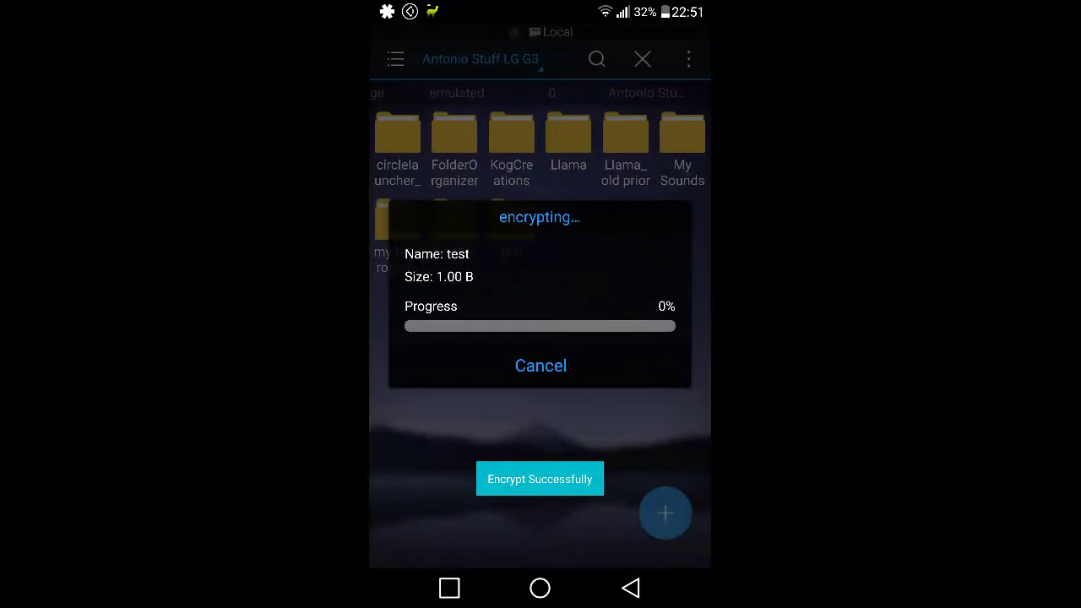
pyautogui.click(511, 224)
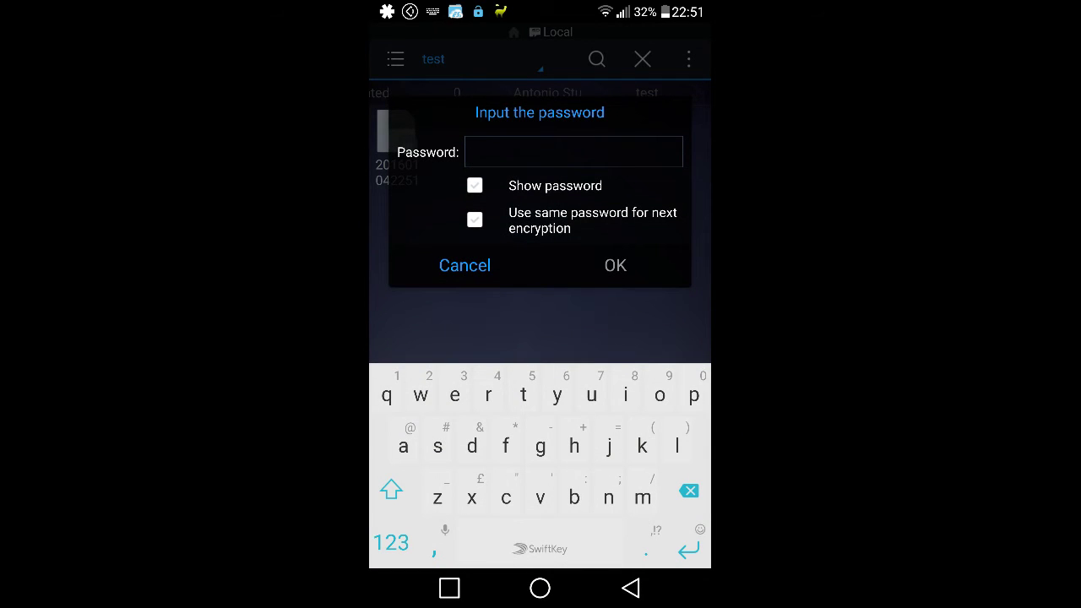
# Decrypt the locked file back to test1.txt.tmp by entering the folder password.
pyautogui.write('tesy')
pyautogui.press('BackSpace')
pyautogui.press('BackSpace')
pyautogui.press('BackSpace')
pyautogui.press('BackSpace')
pyautogui.write('test')
pyautogui.press('Return')
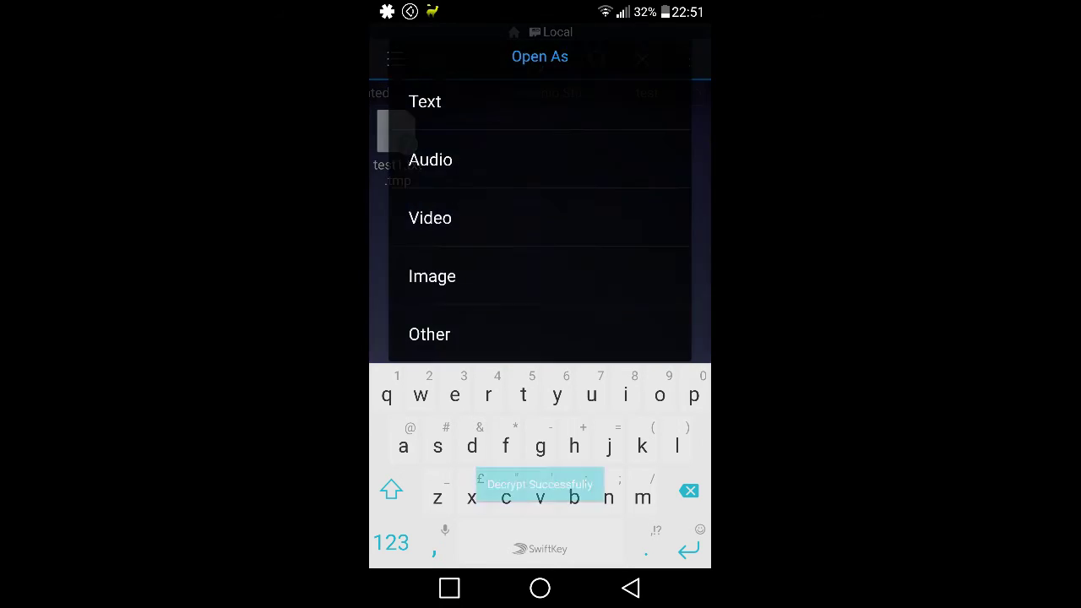
pyautogui.click(629, 587)
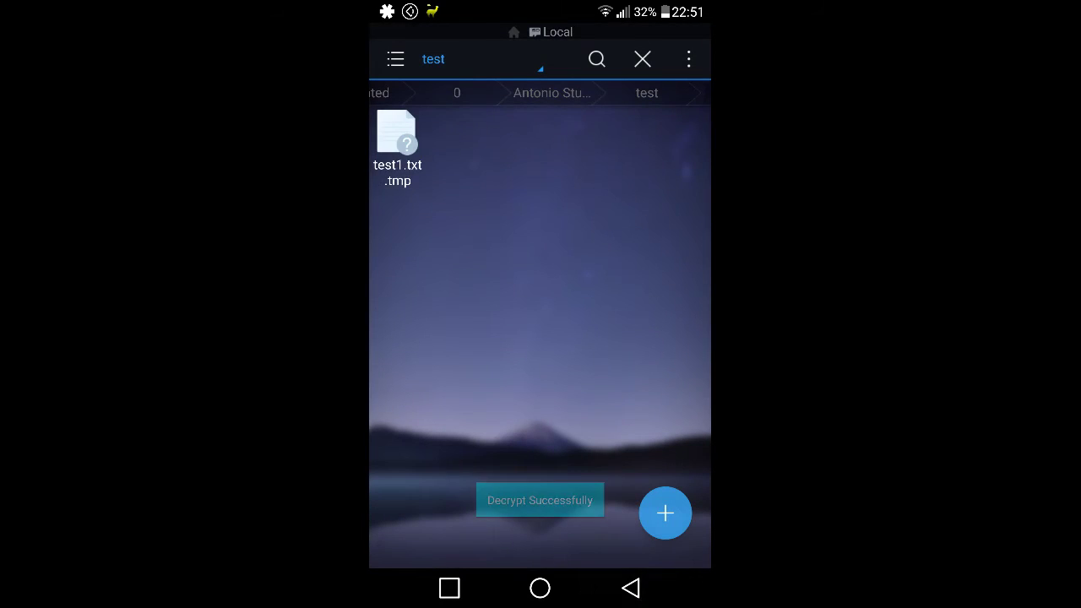
# Move the copied test folder to the Recycle Bin and return to the Homepage.
pyautogui.click(630, 588)
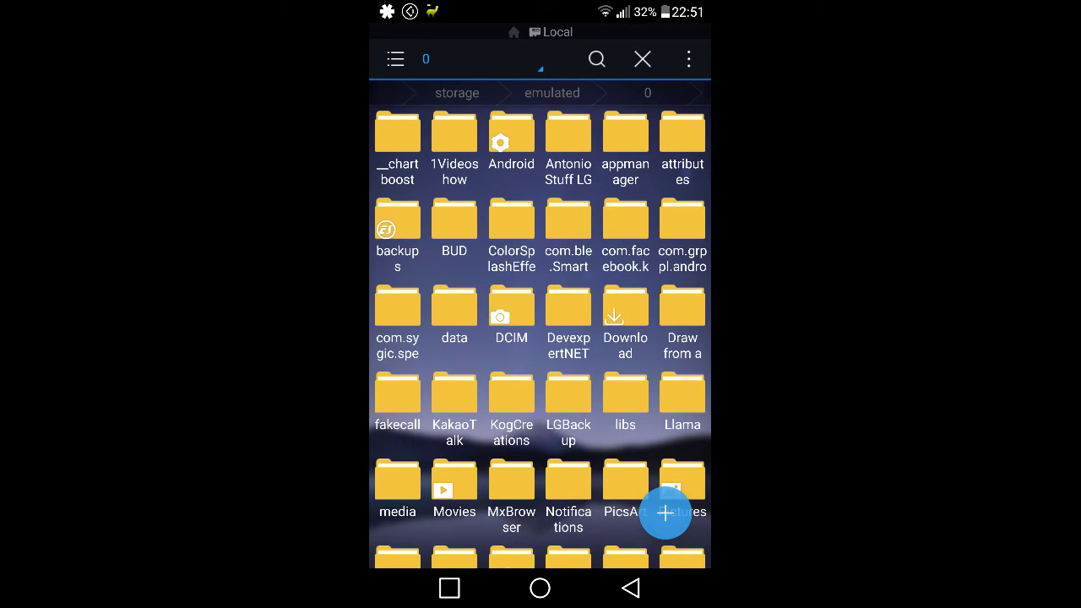
pyautogui.click(568, 139)
pyautogui.click(511, 223)
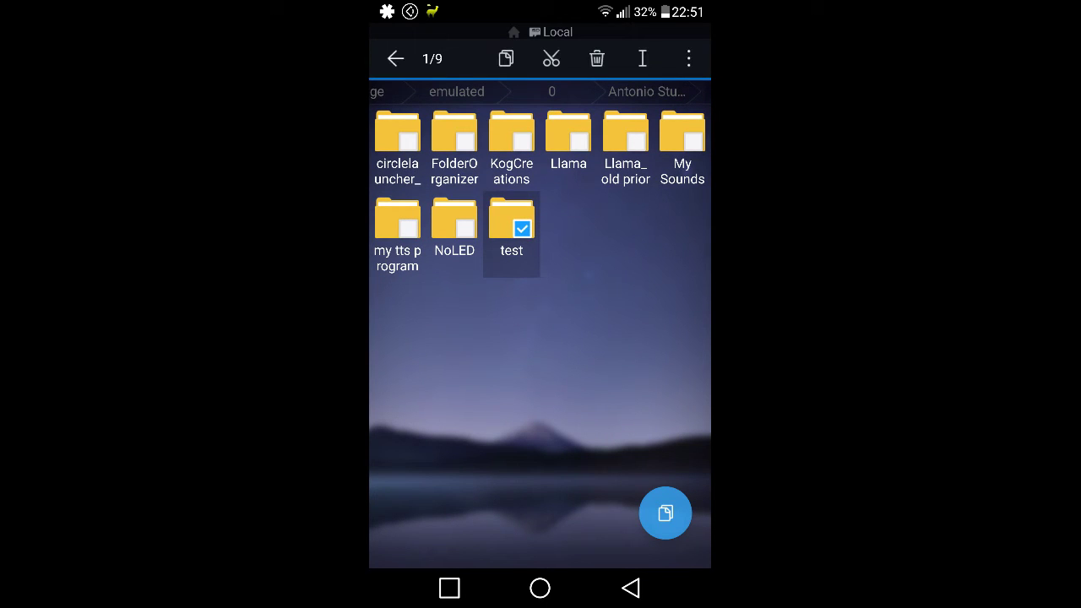
pyautogui.click(597, 58)
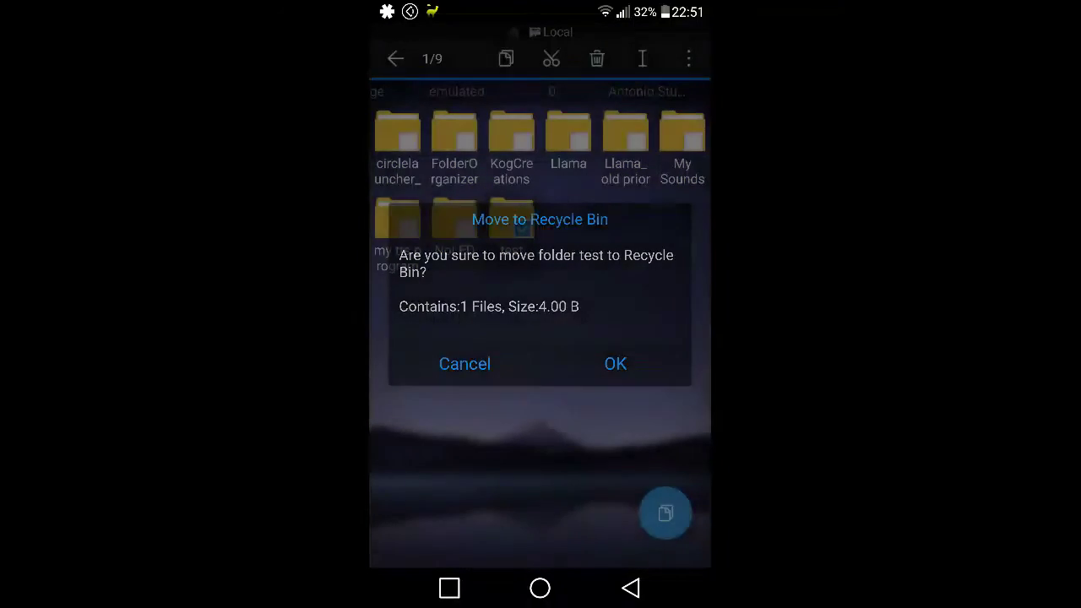
pyautogui.click(615, 362)
pyautogui.click(629, 588)
pyautogui.click(630, 587)
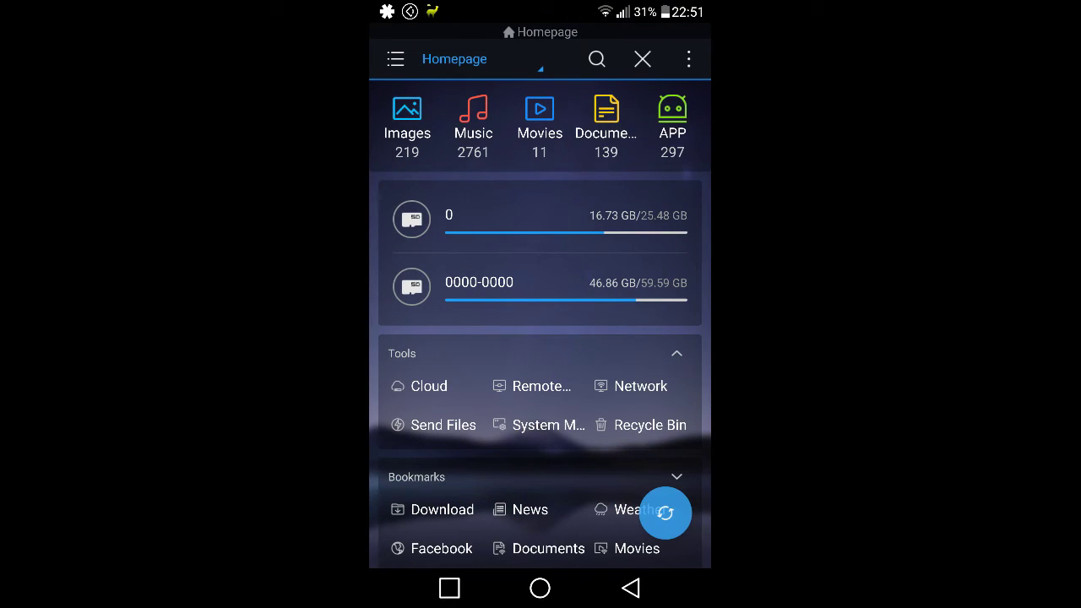
# Browse the navigation drawer and Settings list, then return to the 0000-0000 folders.
pyautogui.click(395, 59)
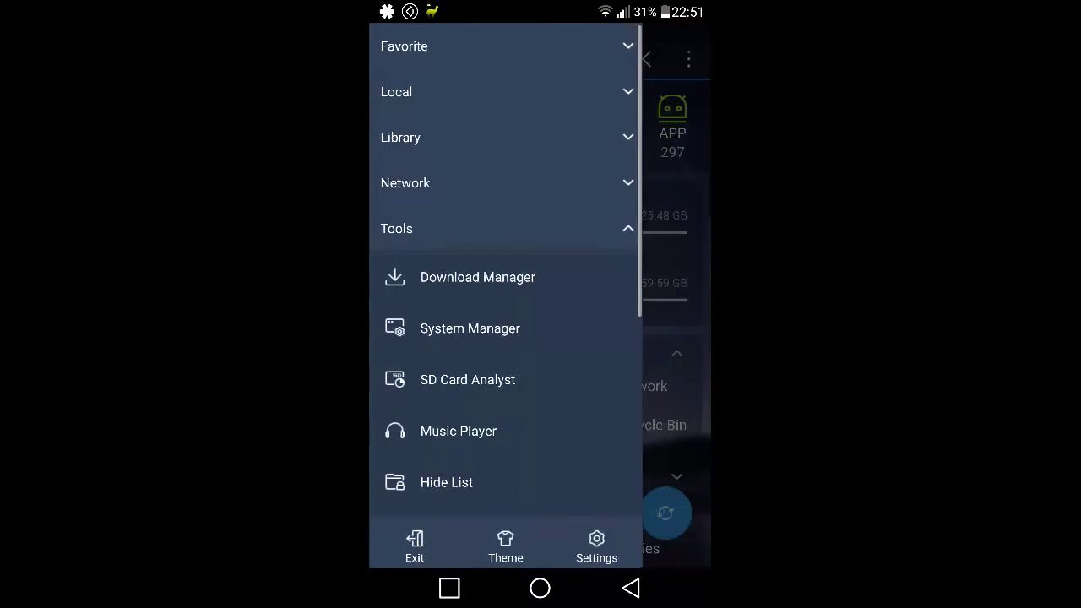
pyautogui.scroll(-5, 504, 338)
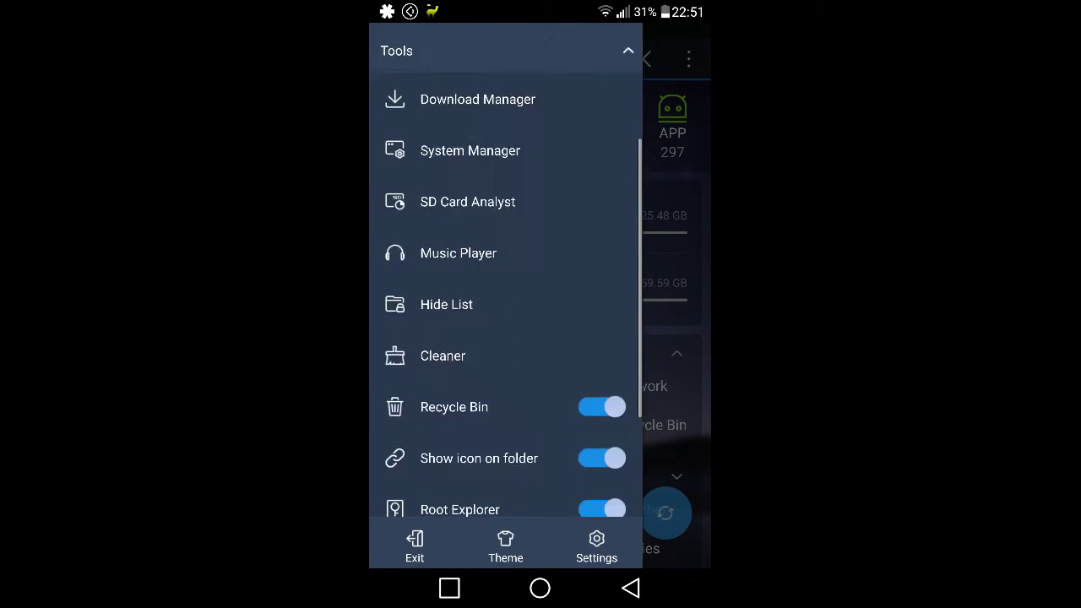
pyautogui.moveTo(549, 338); pyautogui.dragTo(372, 338)
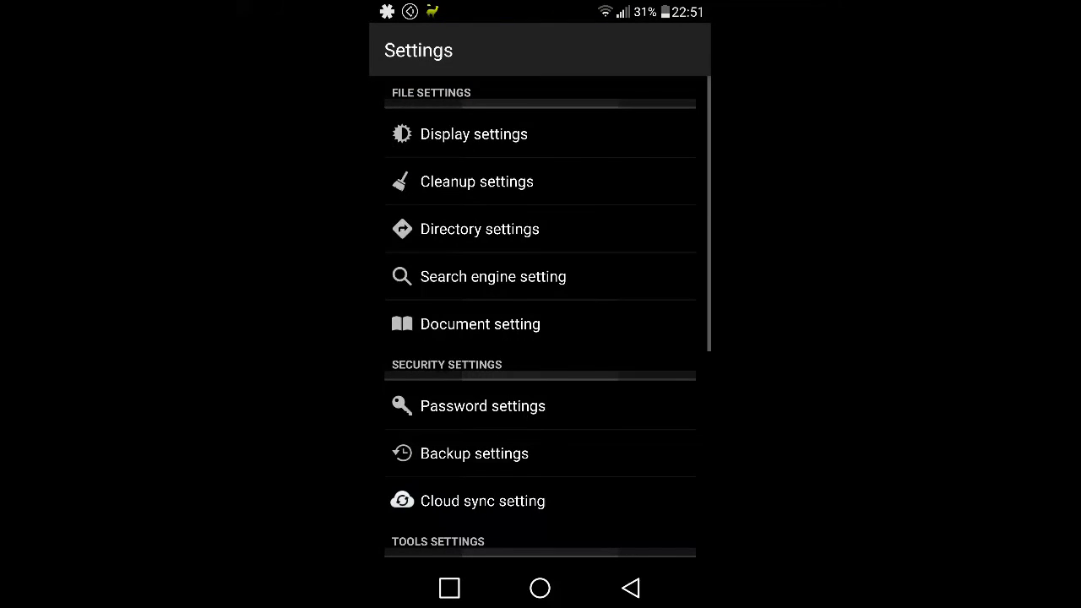
pyautogui.scroll(-2, 541, 321)
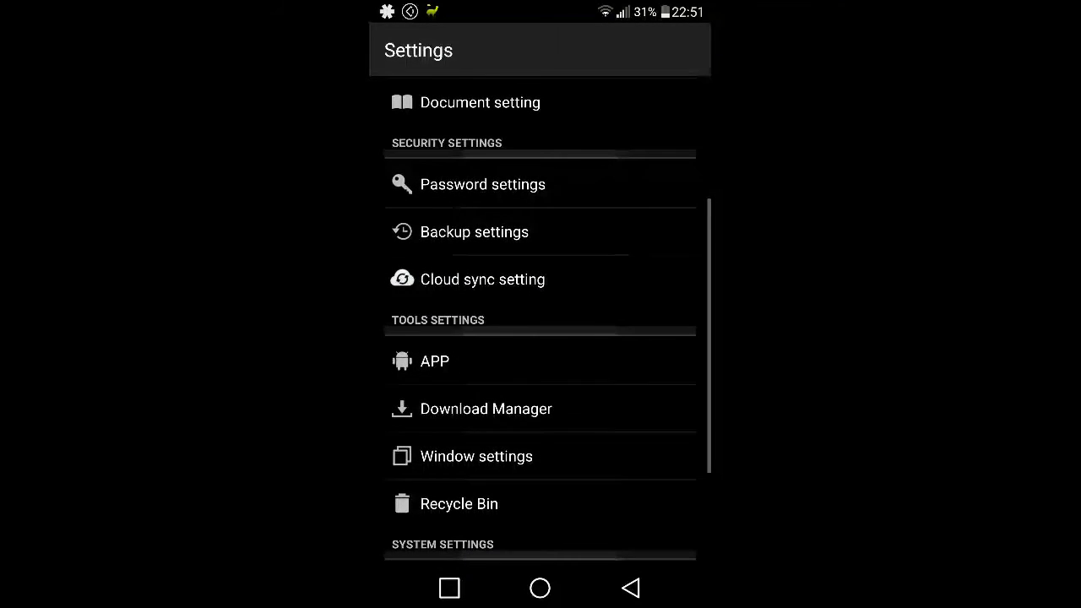
pyautogui.scroll(-3, 540, 321)
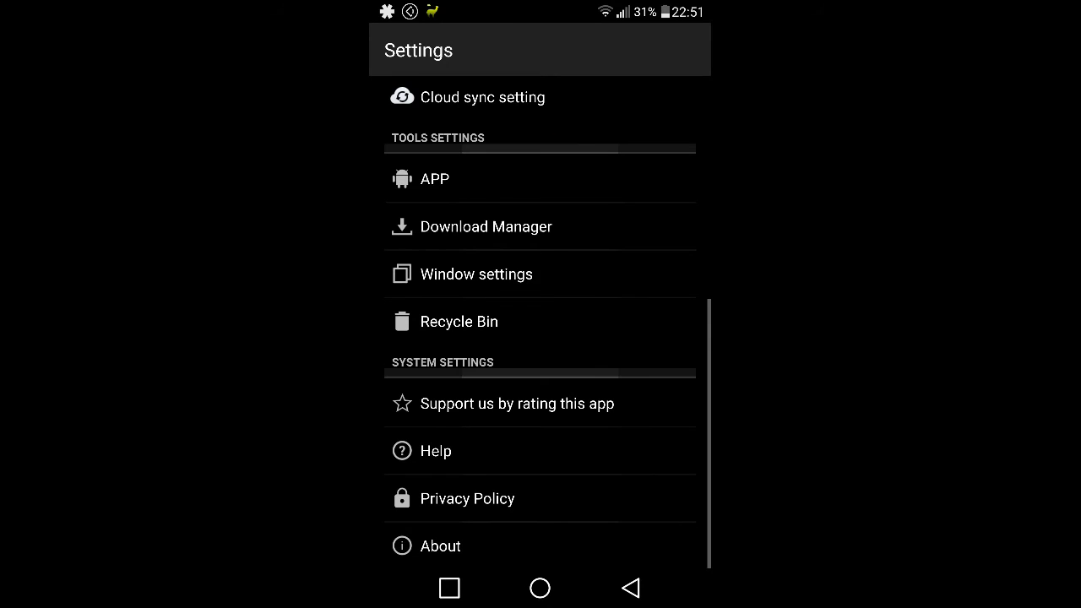
pyautogui.scroll(5, 540, 321)
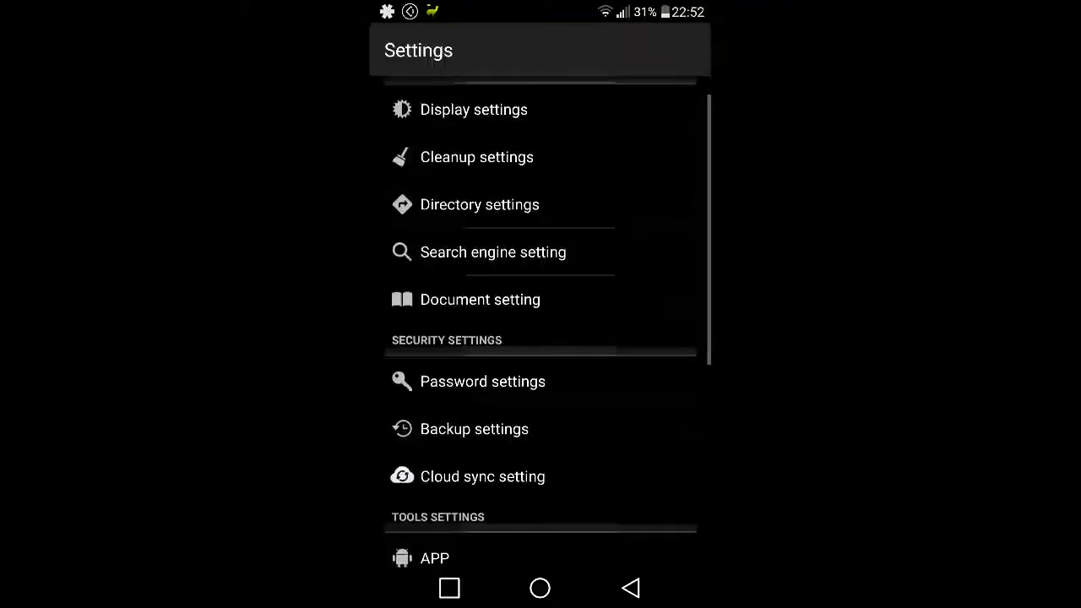
pyautogui.scroll(-5, 540, 321)
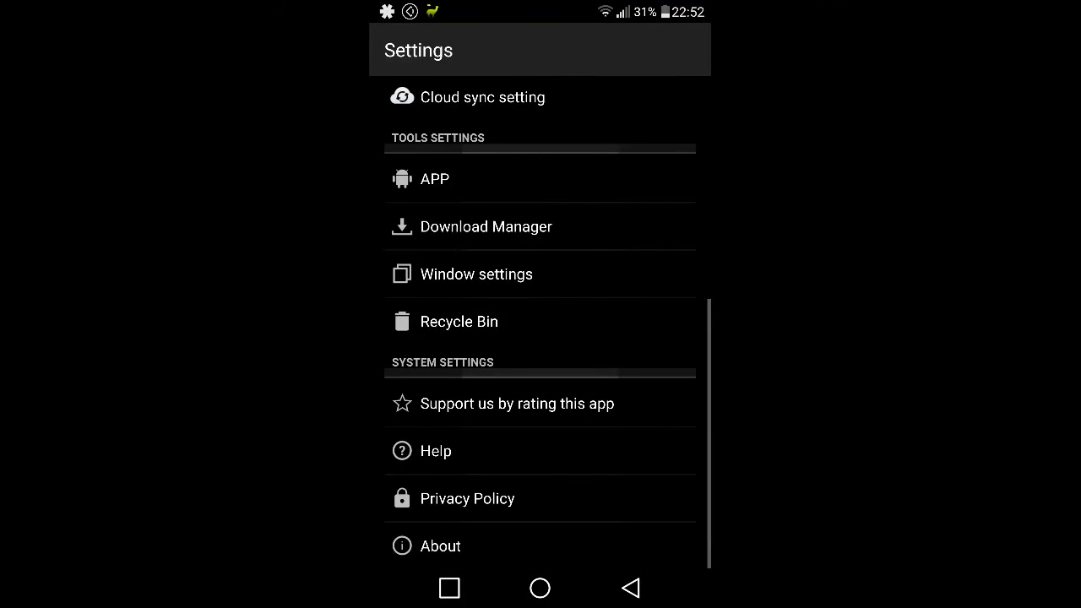
pyautogui.click(630, 587)
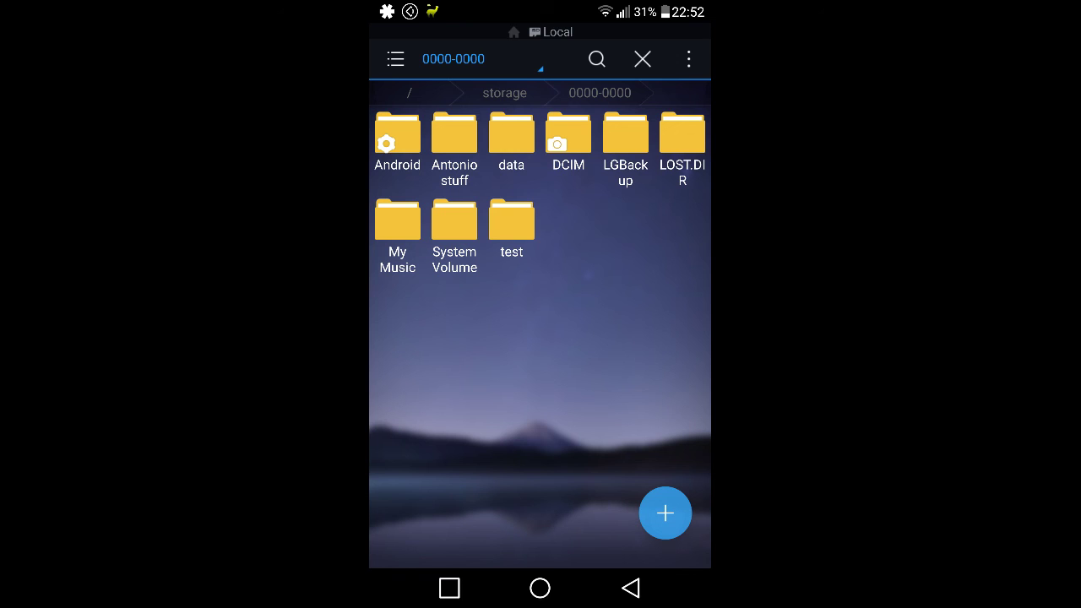
# Leave ES File Explorer for the Android home screen.
pyautogui.click(540, 588)
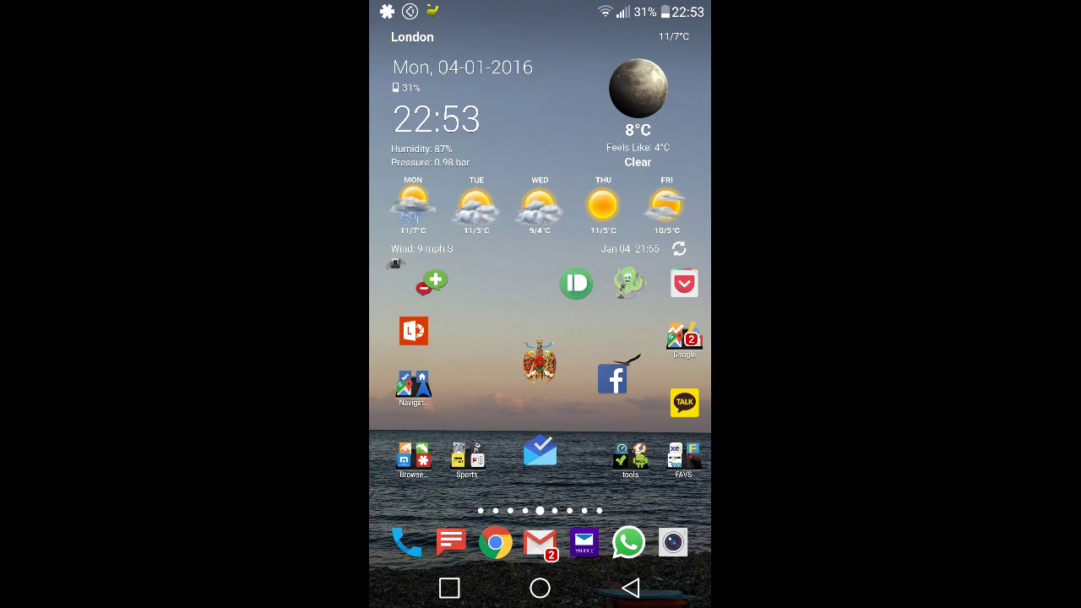